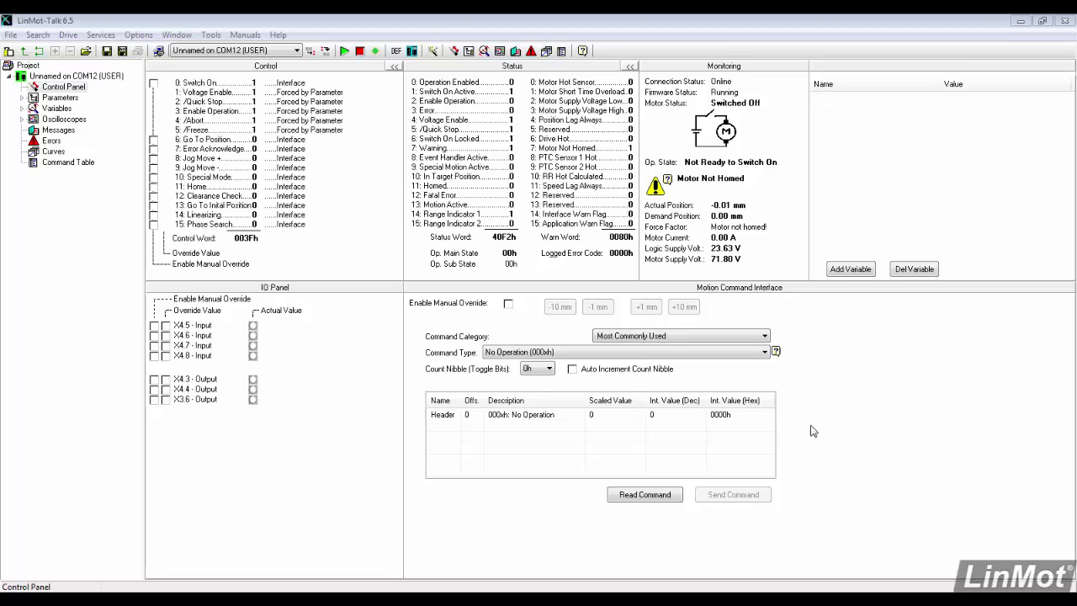
Step: Start the Motor Wizard and set the first extension cable to K05 with length 4 m
click(432, 50)
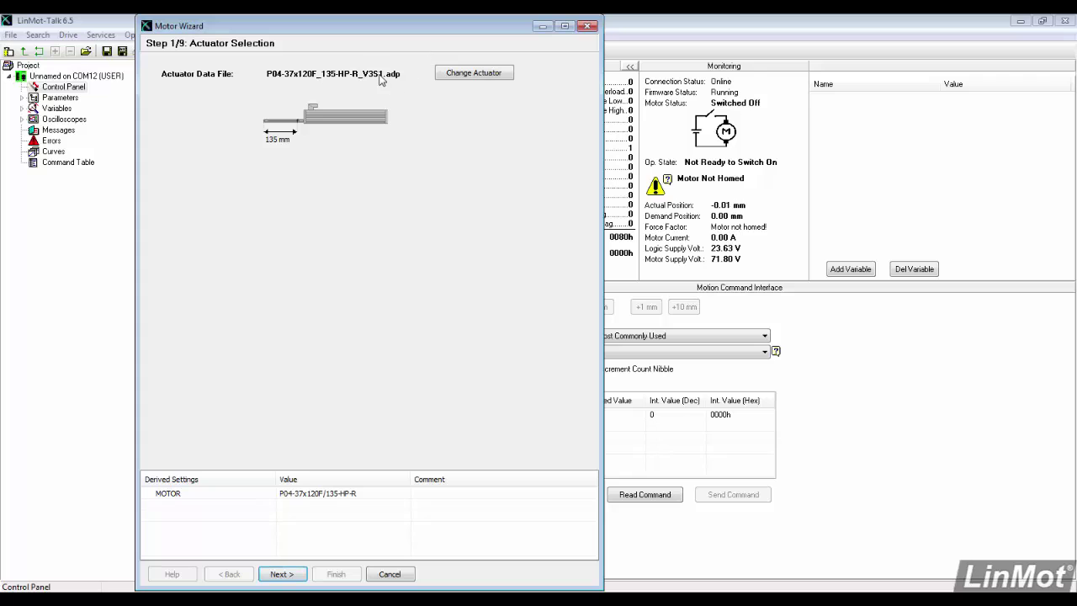
click(283, 573)
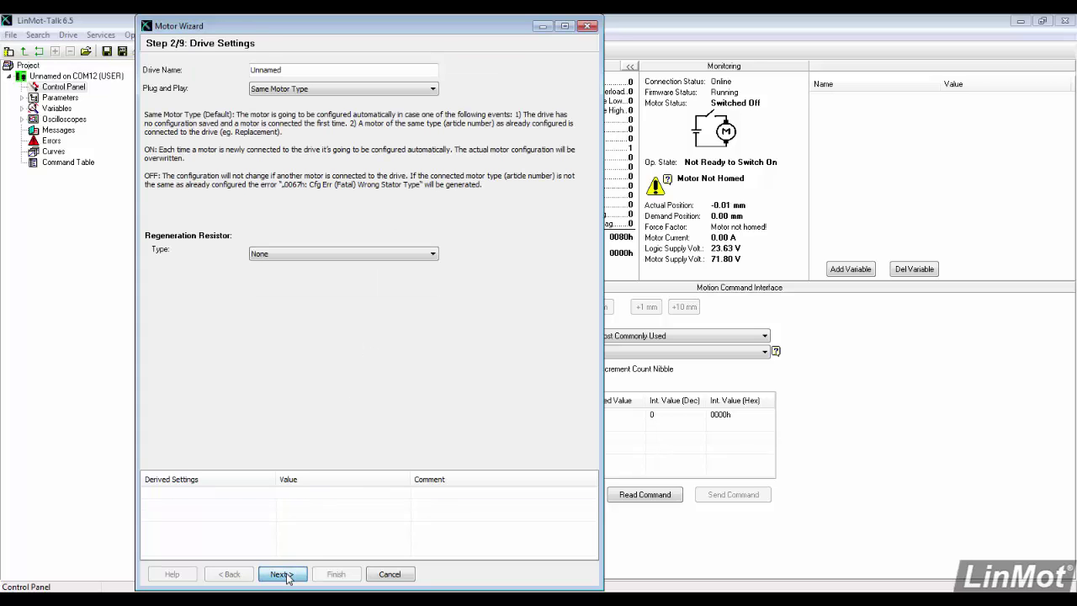
click(283, 574)
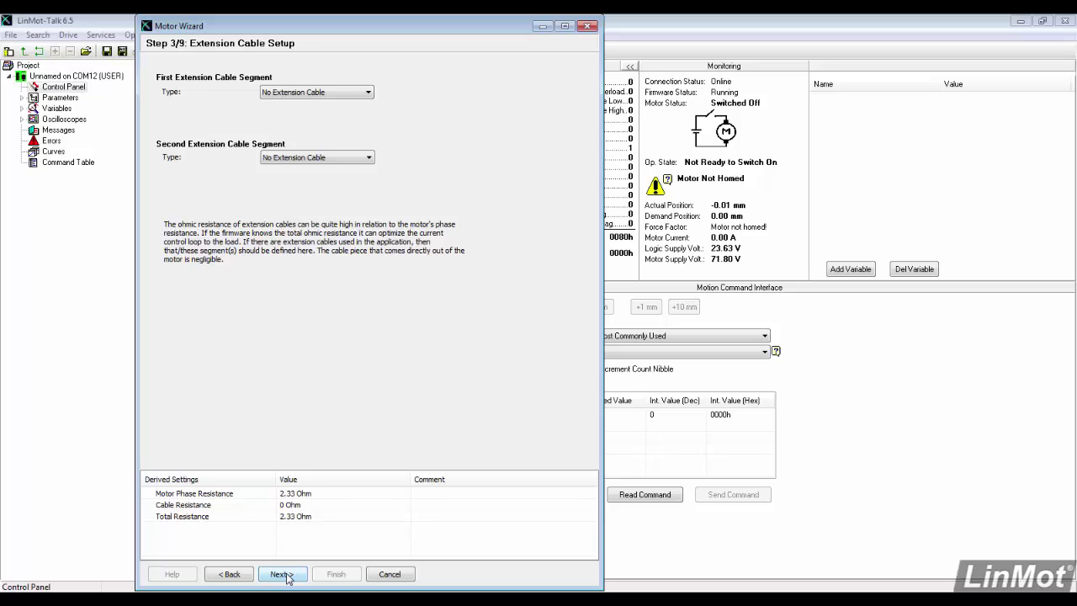
click(354, 94)
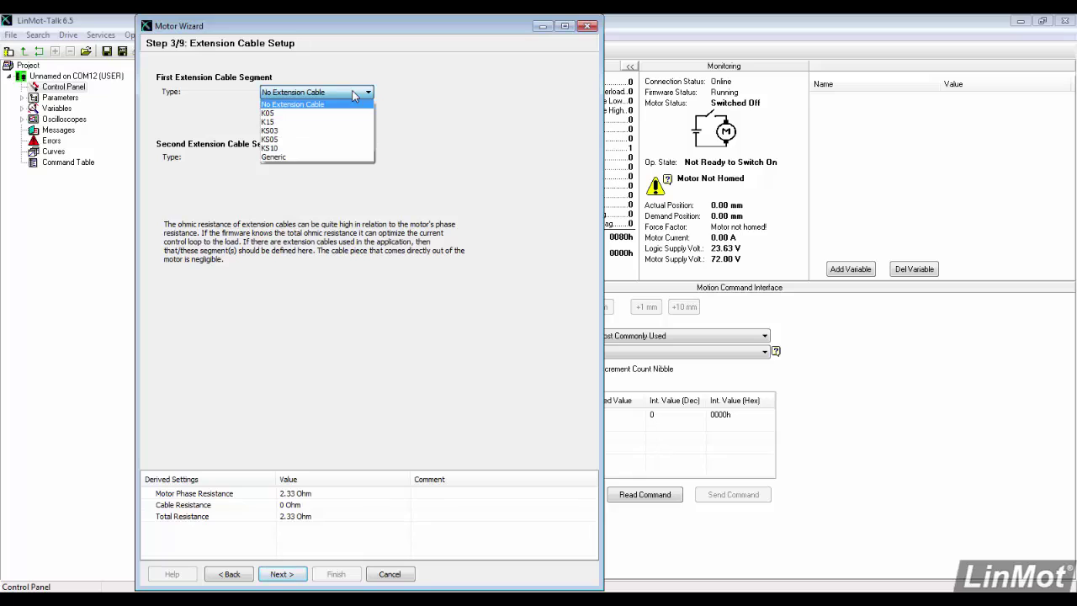
click(333, 110)
double_click(262, 109)
text(4)
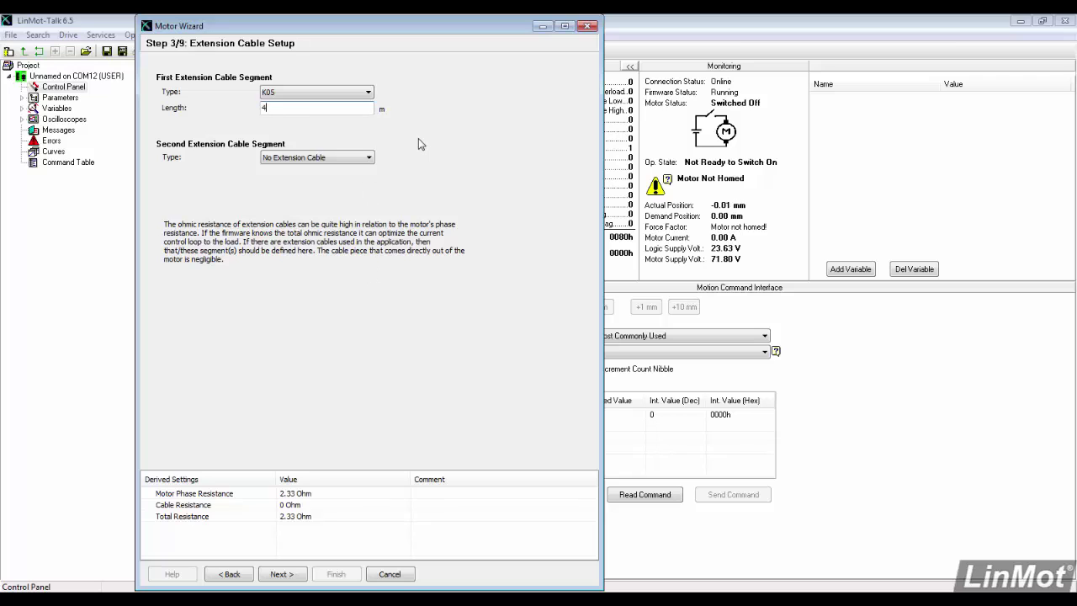
Step: Accept the sensor, feed-forward, PID and three homing steps, then finish the wizard
click(282, 574)
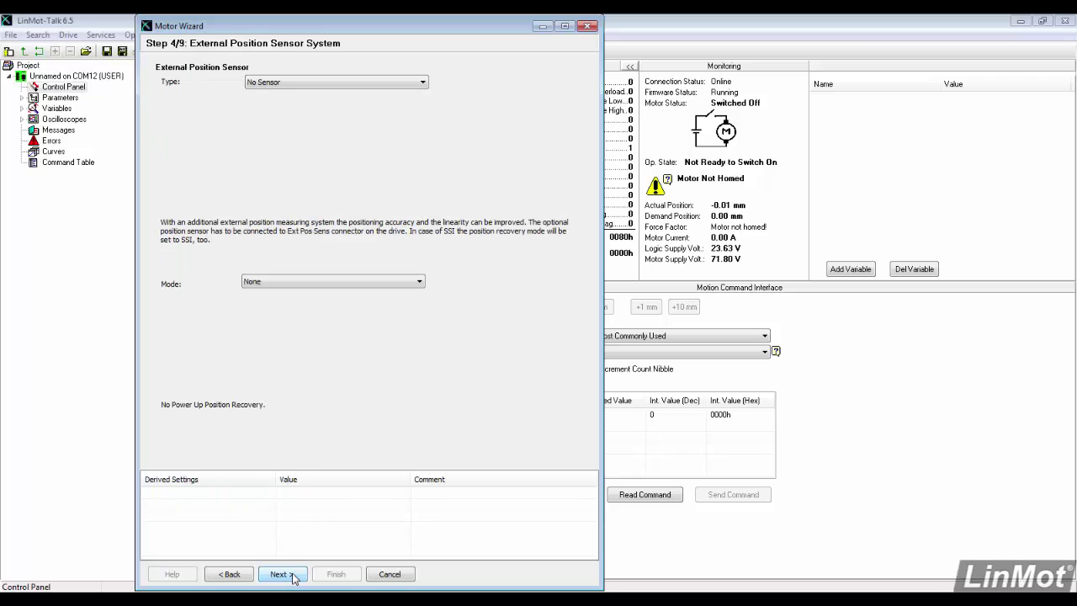
click(292, 577)
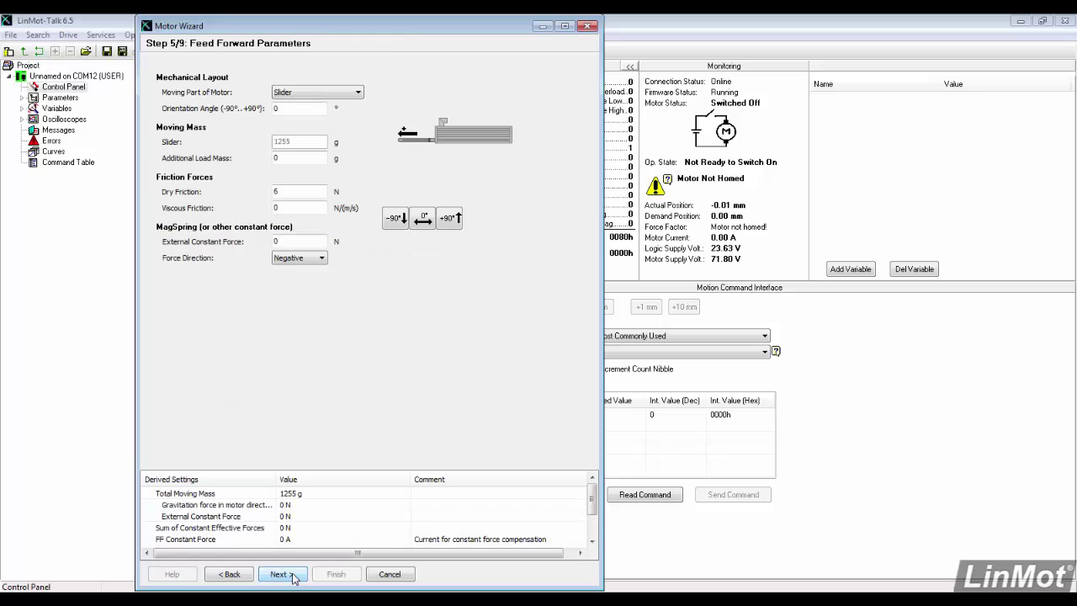
click(293, 577)
click(293, 576)
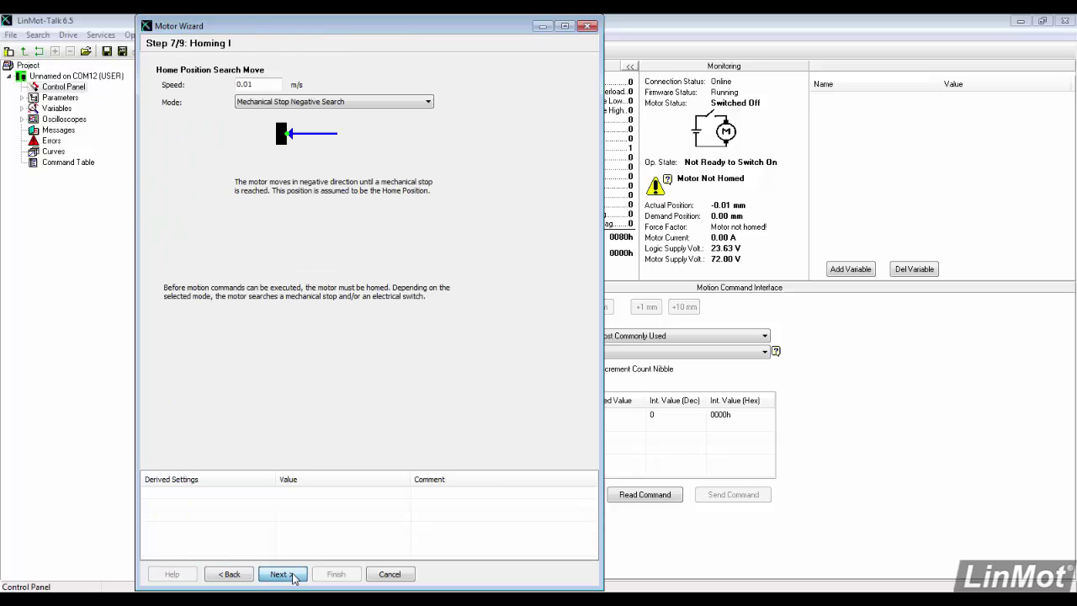
click(293, 577)
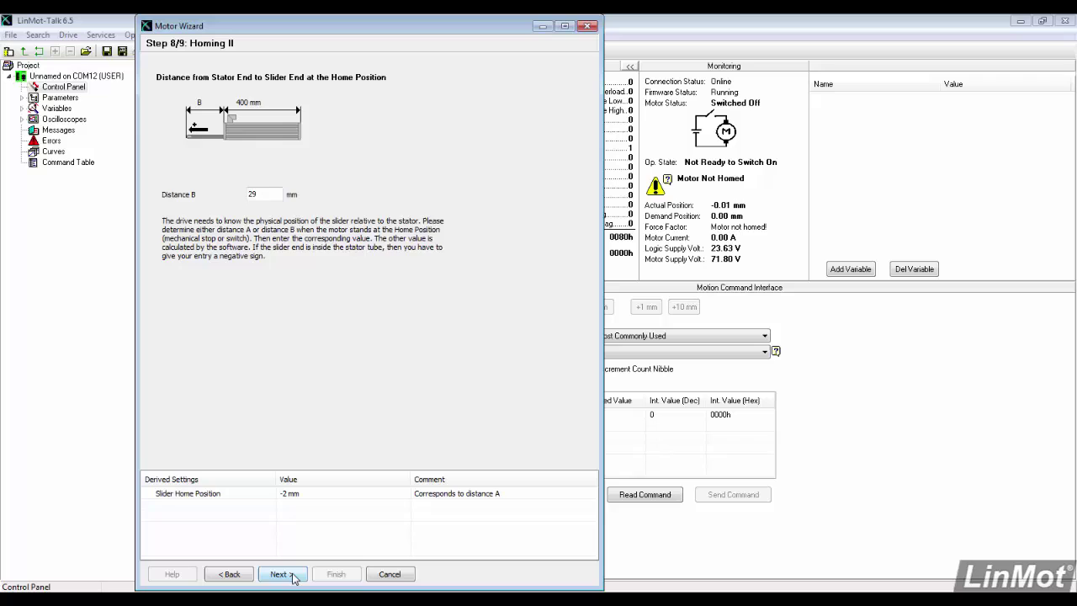
click(294, 577)
click(335, 580)
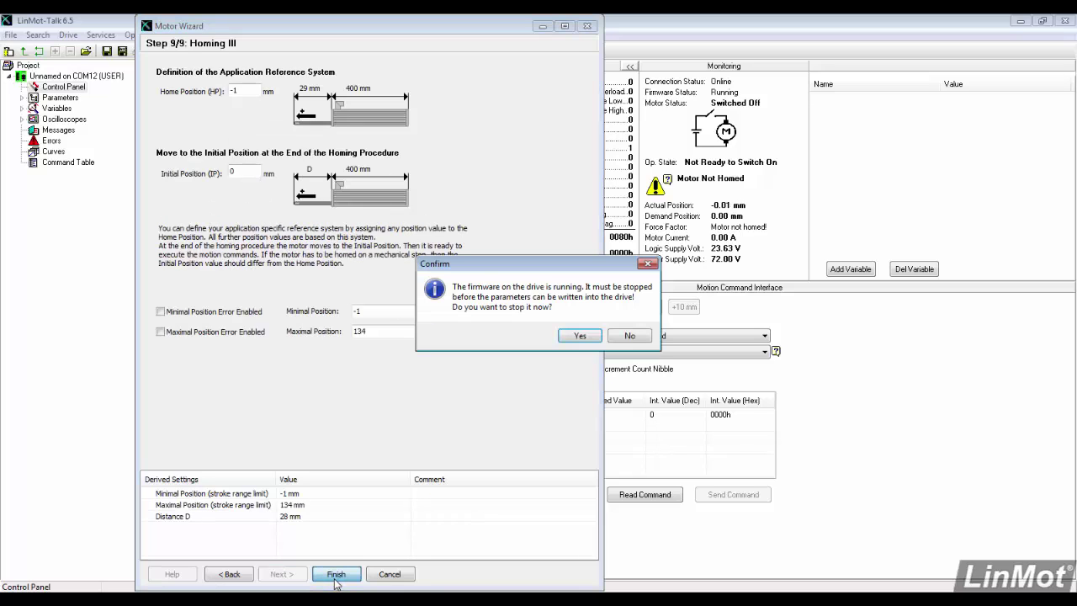
Step: Stop the firmware to write the parameters, reboot the drive, and expand Parameters
click(593, 335)
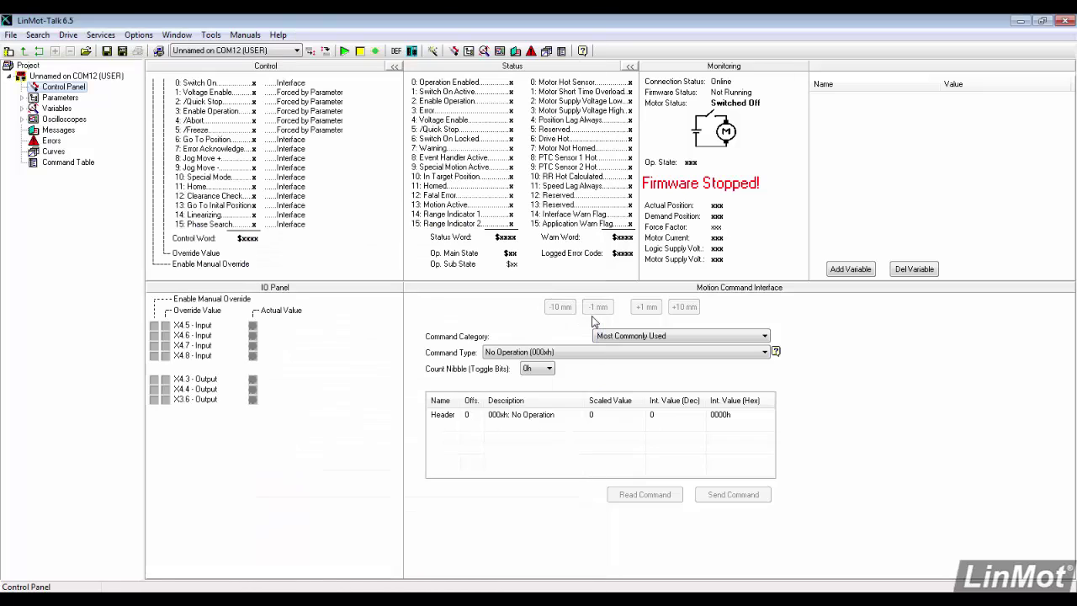
click(345, 51)
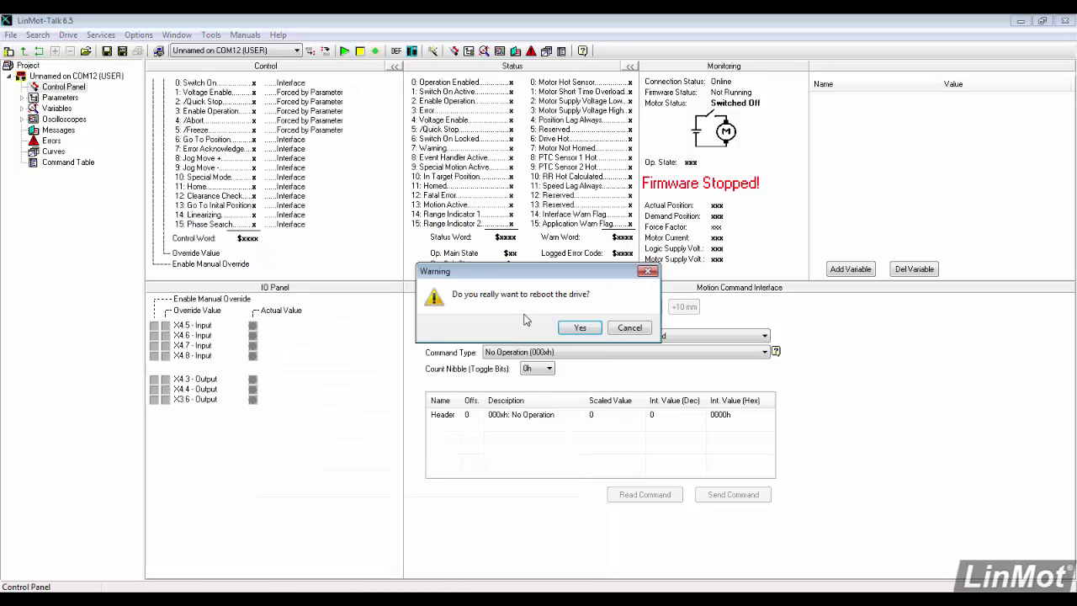
click(577, 328)
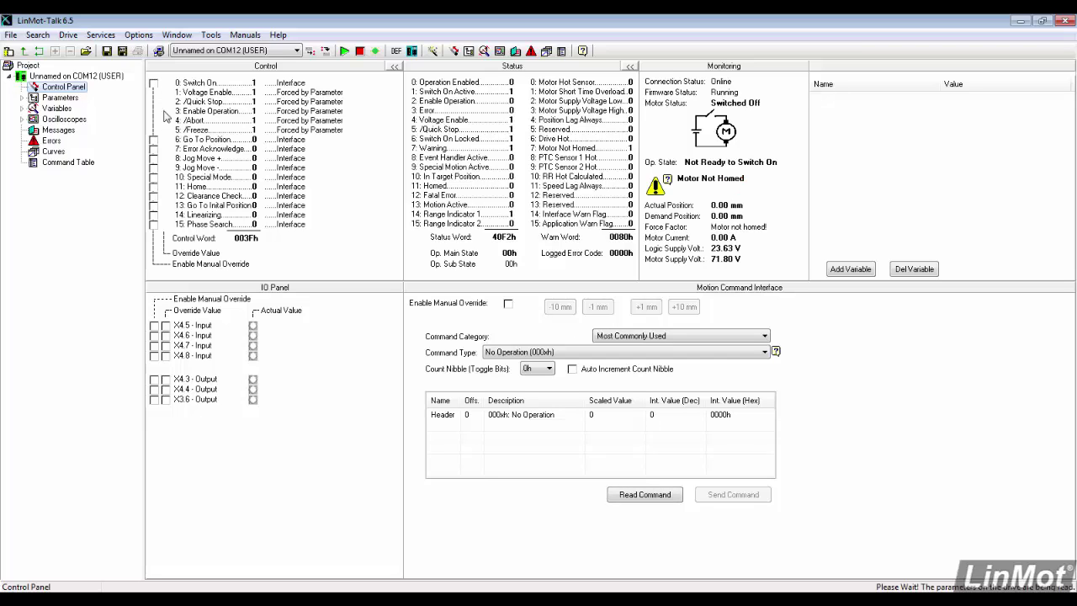
click(22, 98)
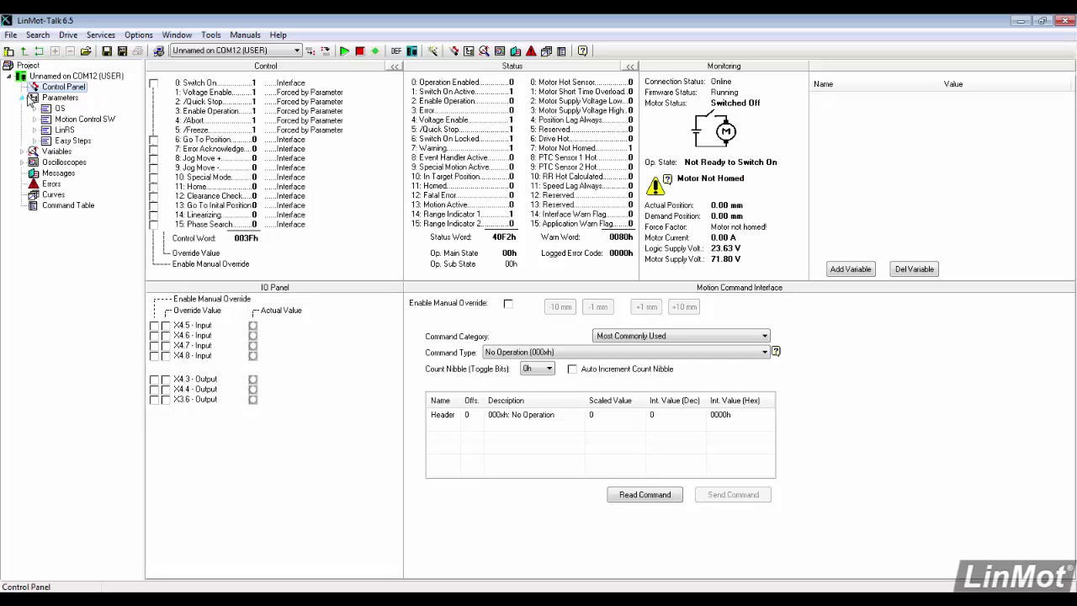
Step: Open the Default oscilloscope, then view the Messages log and the Errors history
click(22, 161)
click(57, 162)
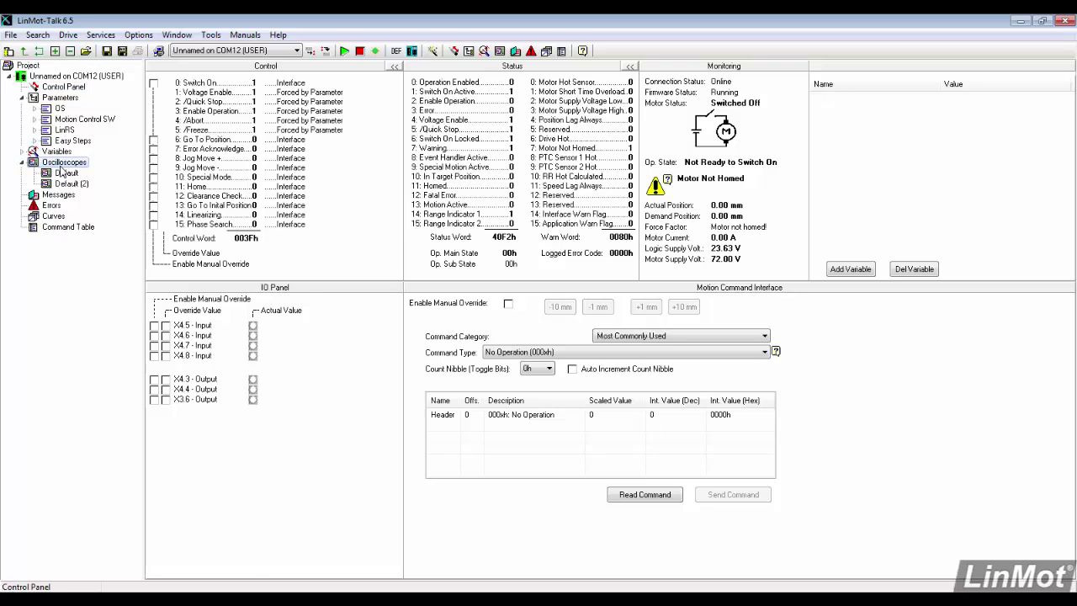
click(64, 173)
click(60, 195)
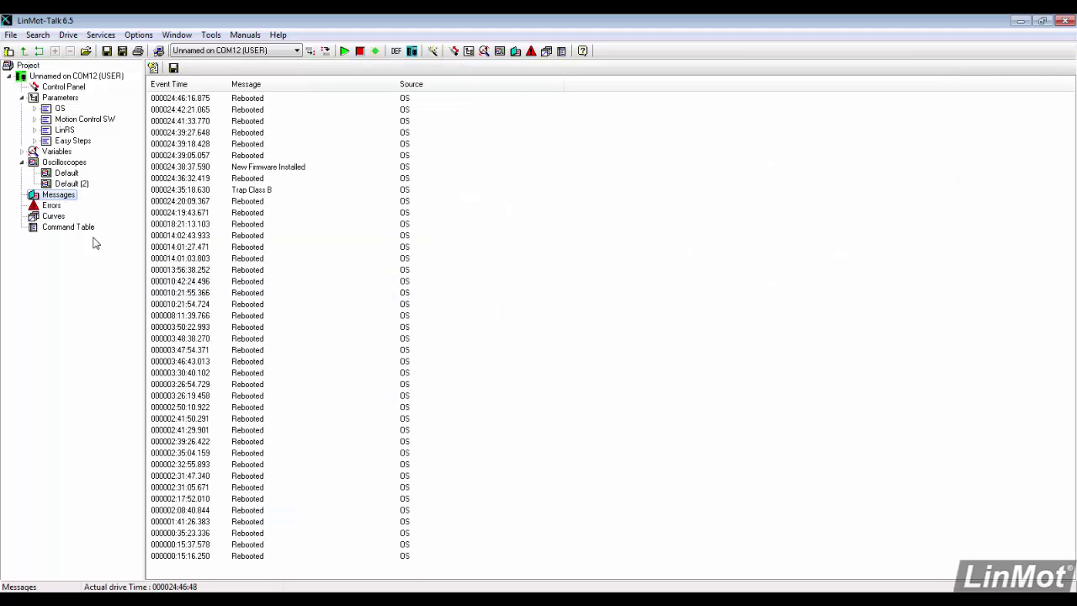
click(52, 207)
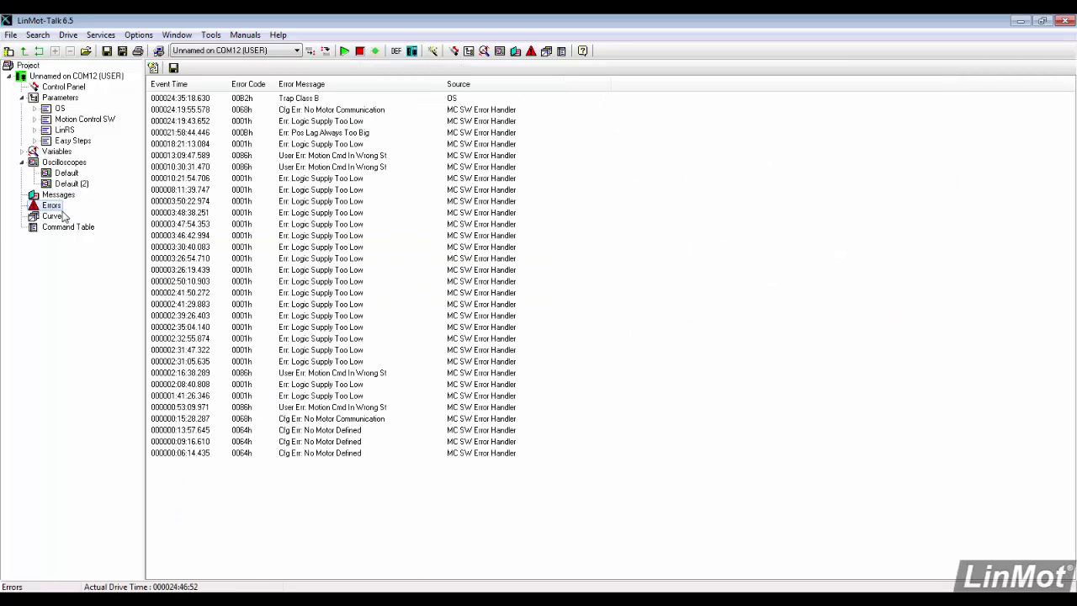
Step: Switch the motor on and home it by overriding the Switch On and Home bits
click(457, 53)
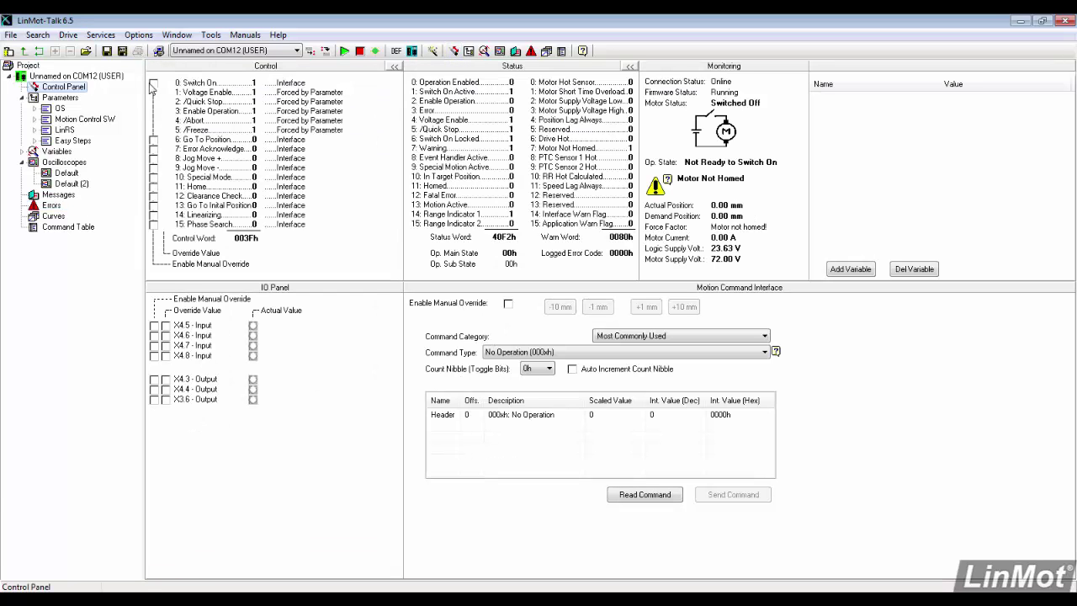
click(153, 83)
click(165, 83)
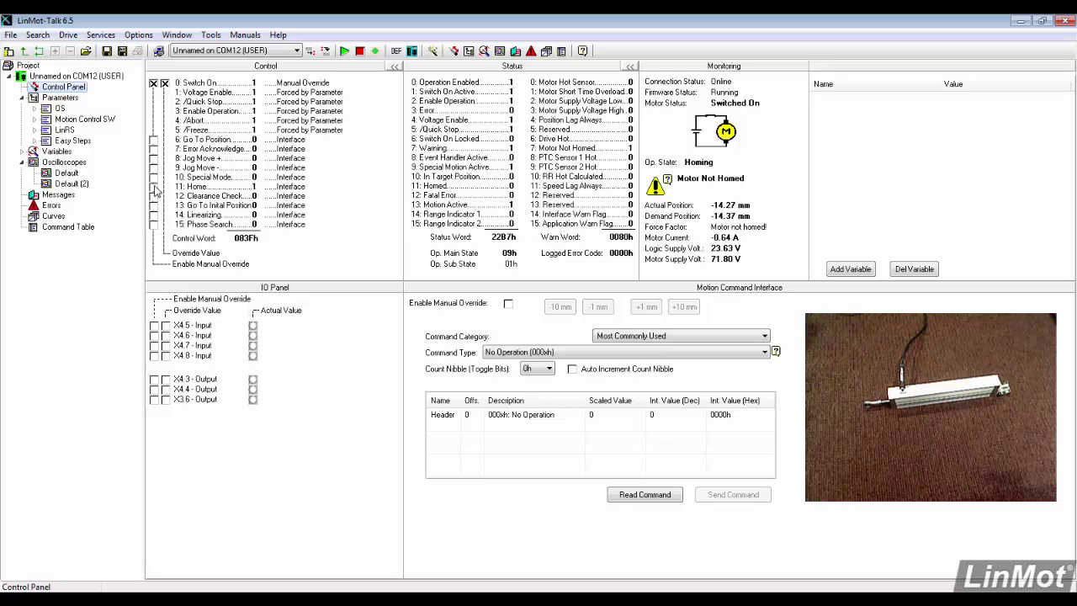
click(153, 186)
click(165, 185)
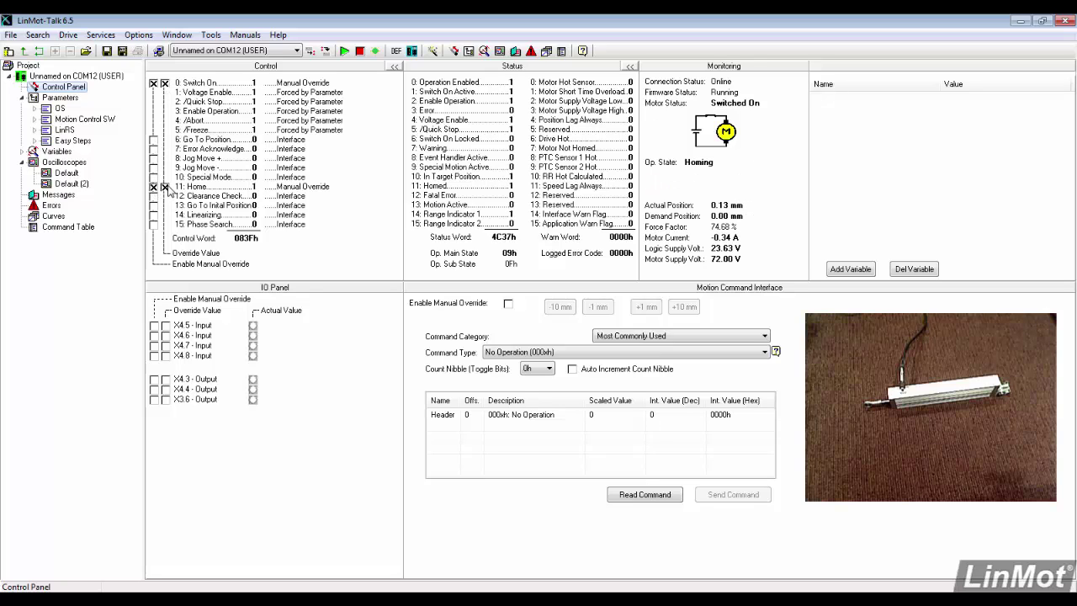
click(165, 186)
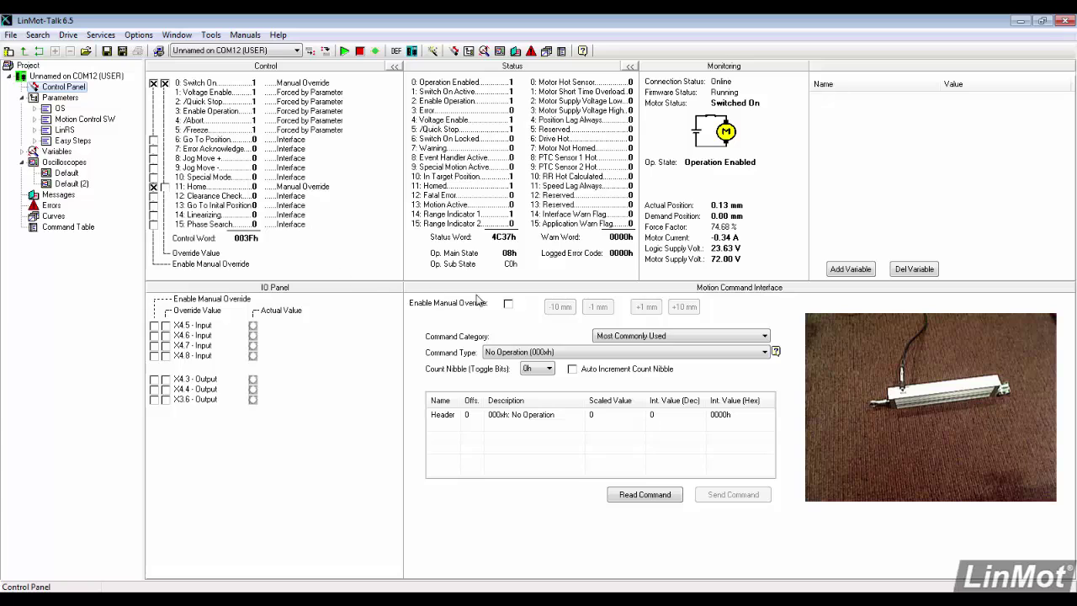
Step: Send Start Command Table Command (200xh) with entry ID 1 through Manual Override
click(507, 304)
click(572, 368)
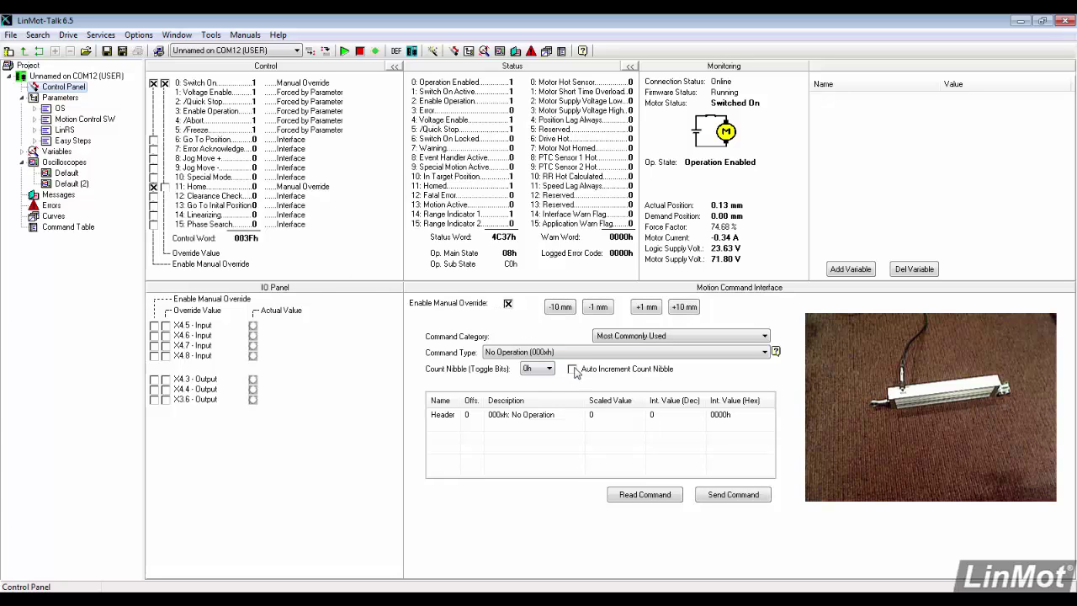
click(588, 355)
scroll(581, 404, down, 5)
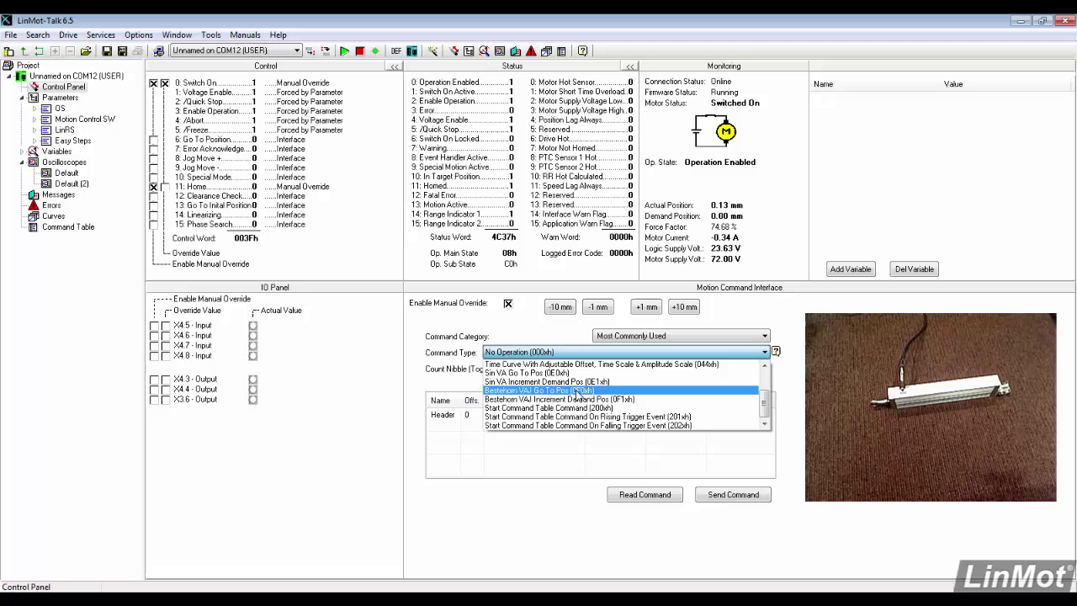
click(577, 408)
click(574, 425)
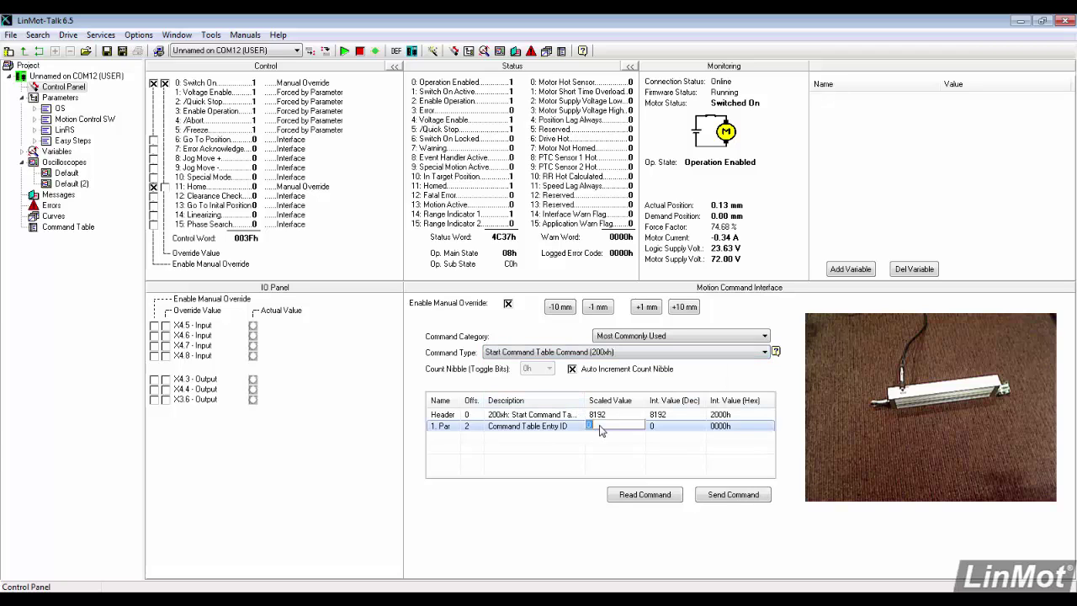
click(575, 425)
text(1)
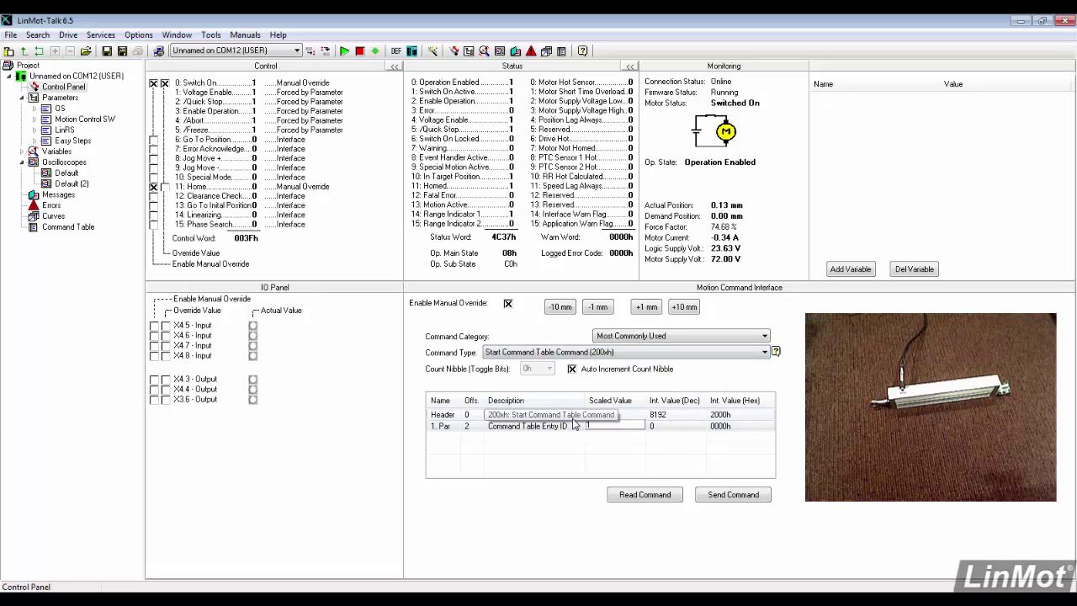
key(Return)
click(721, 501)
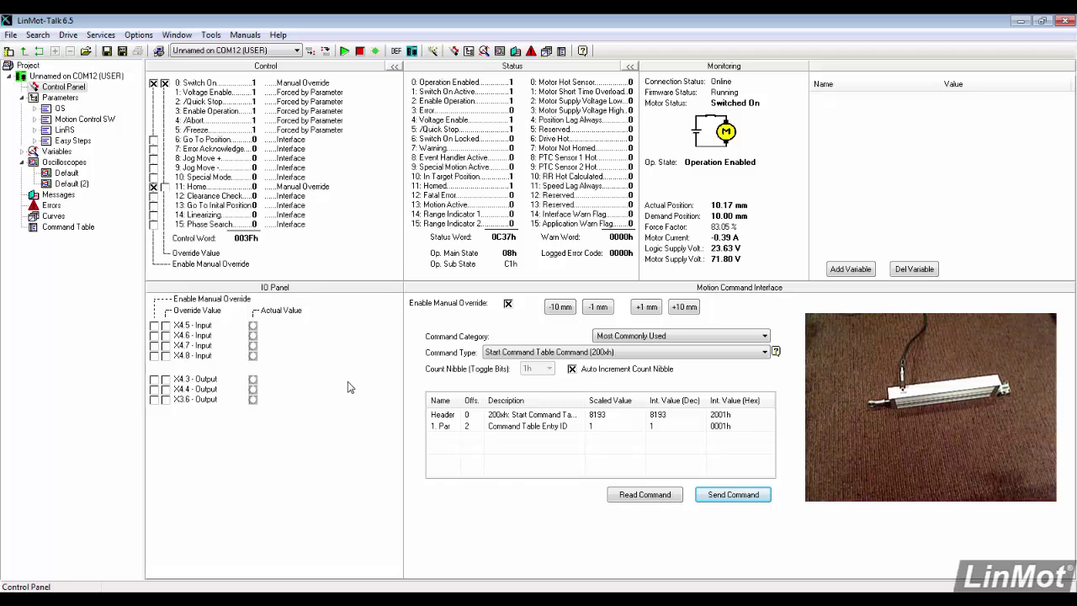
click(55, 216)
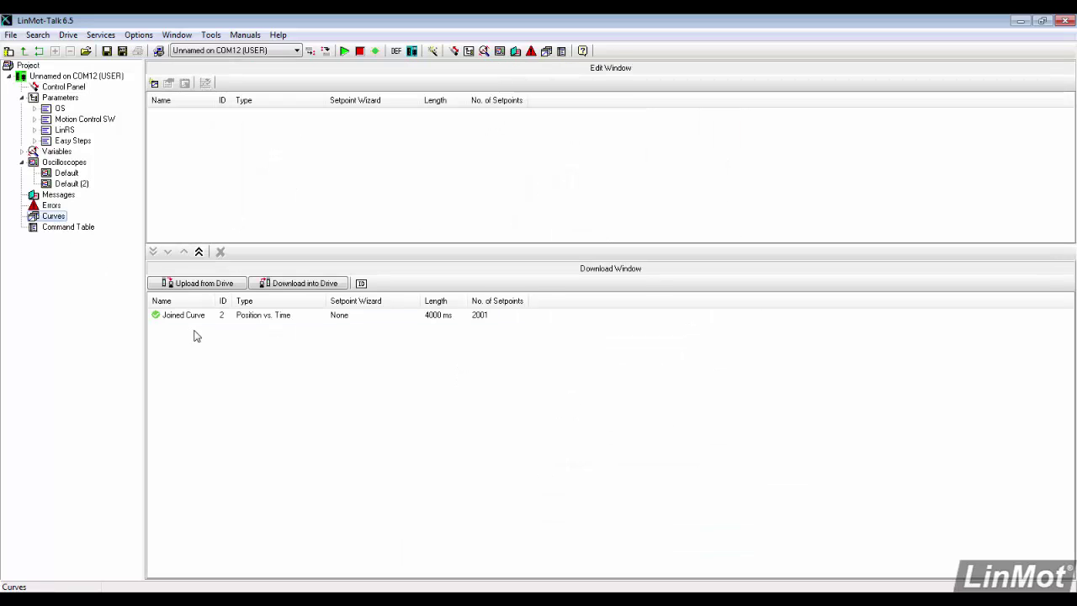
click(75, 230)
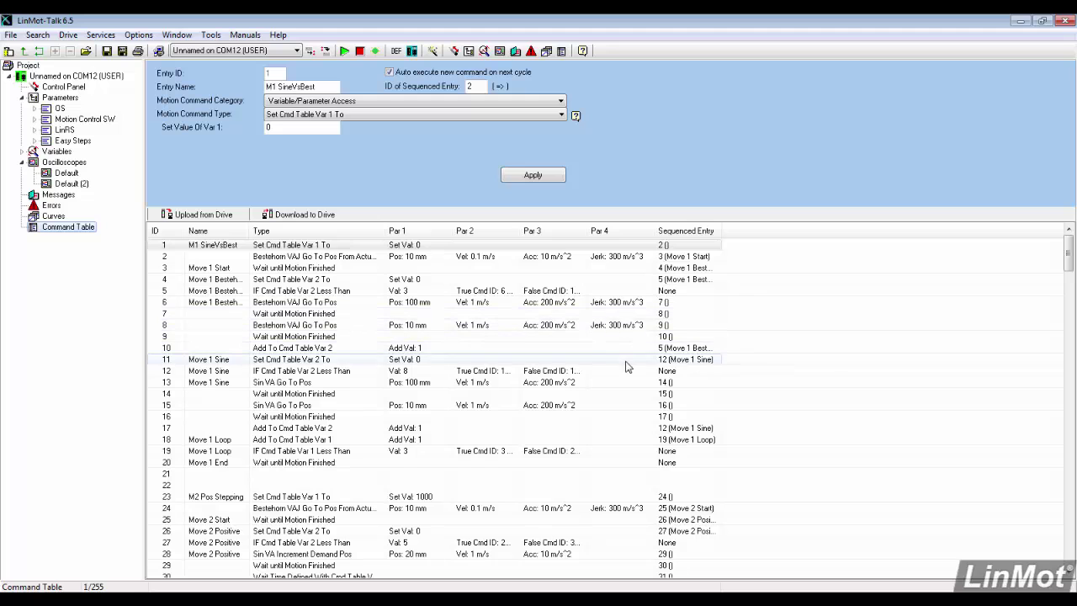
scroll(787, 382, down, 18)
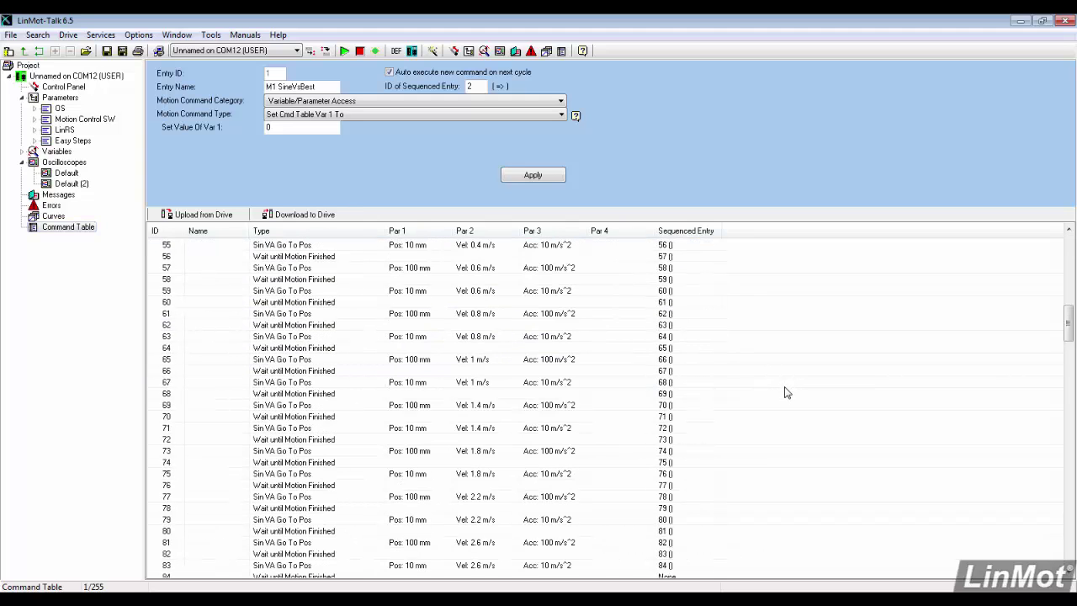
scroll(786, 393, down, 20)
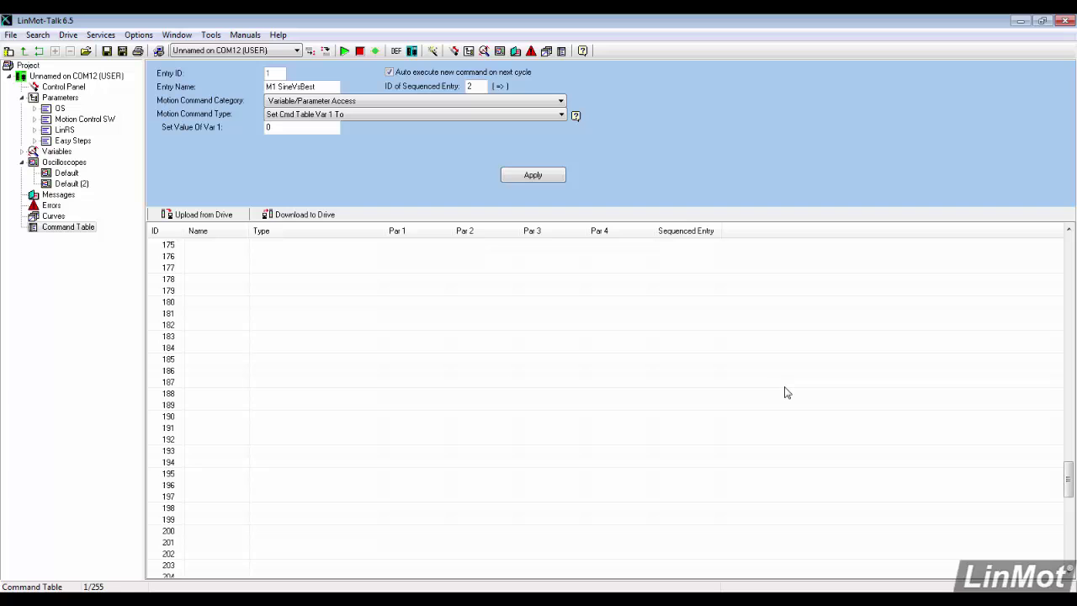
scroll(786, 393, down, 17)
scroll(743, 393, up, 6)
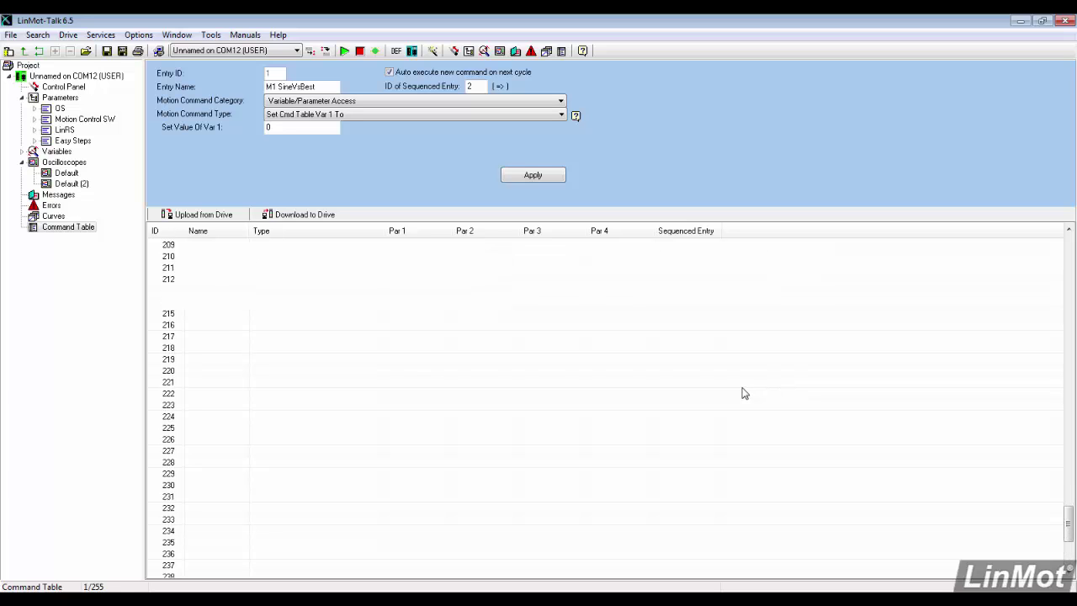
scroll(744, 393, up, 20)
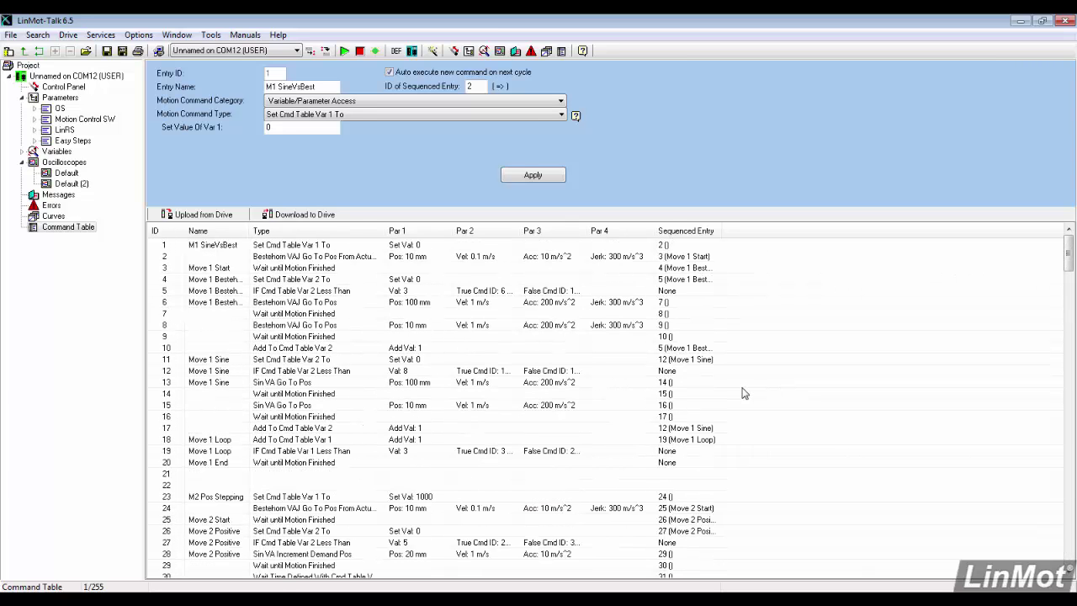
click(454, 51)
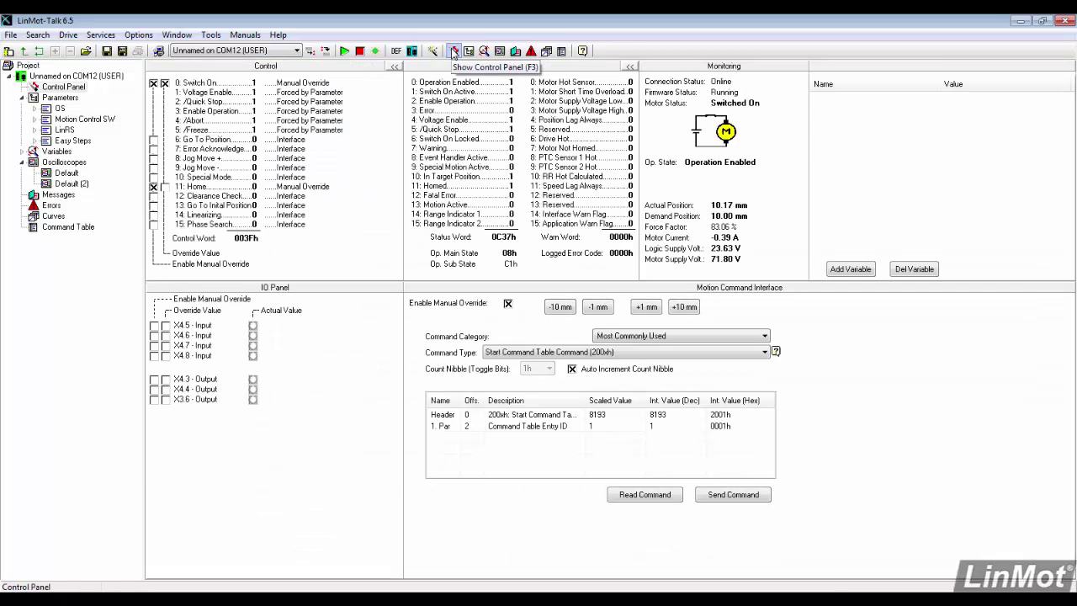
Step: Show the I/O Definitions parameters under Motion Control SW > Drive Configuration
click(34, 120)
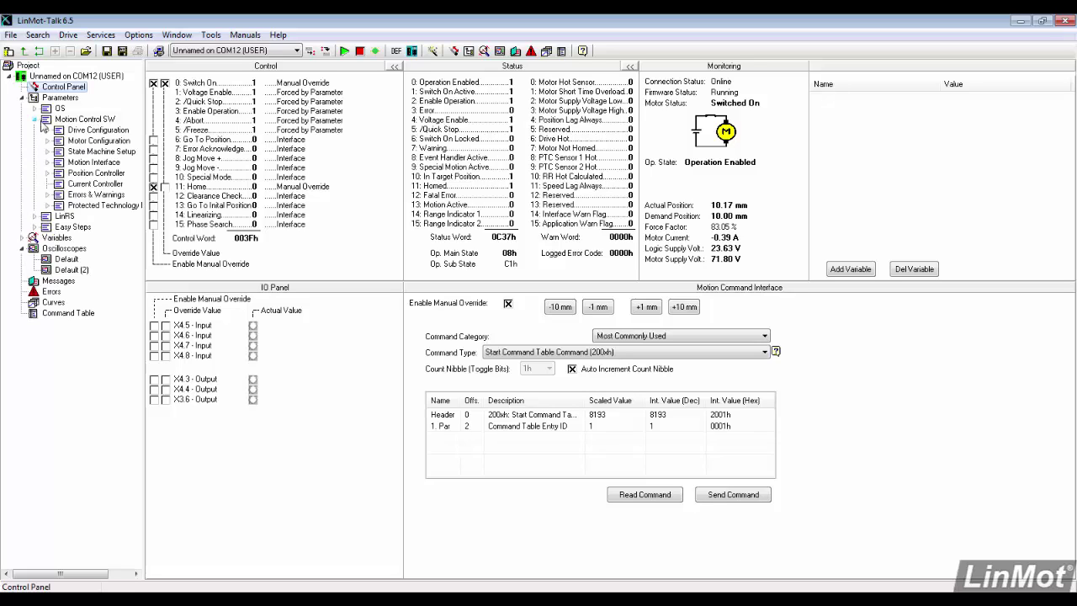
click(47, 130)
click(60, 151)
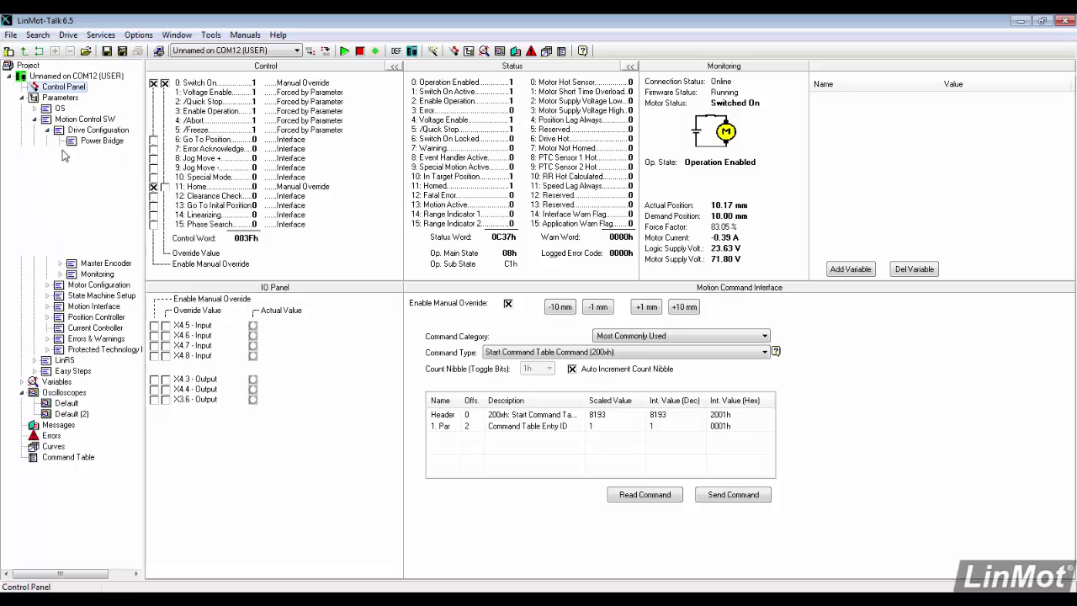
click(104, 152)
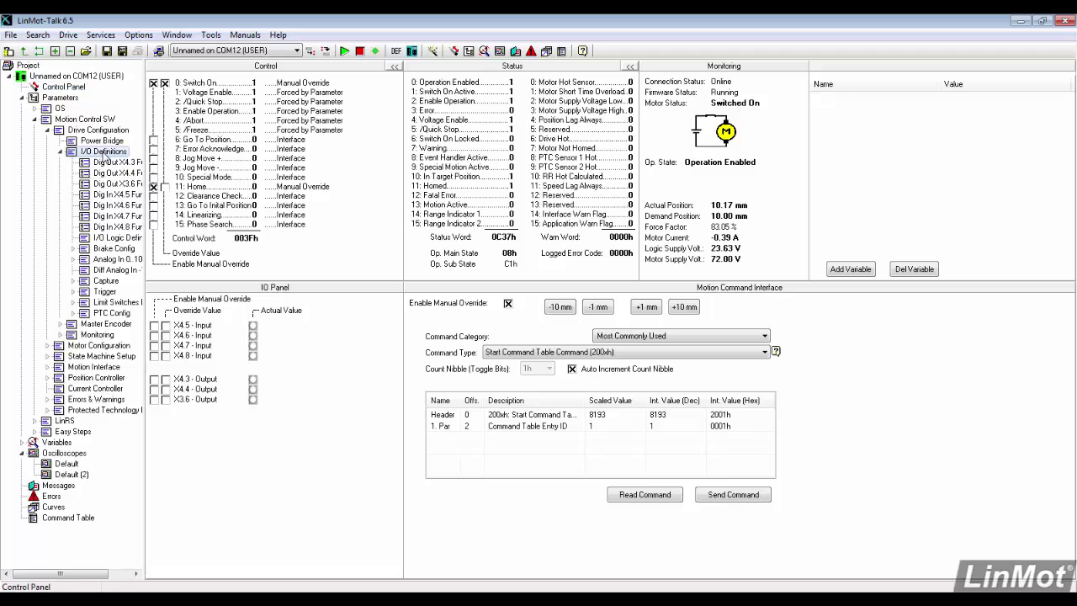